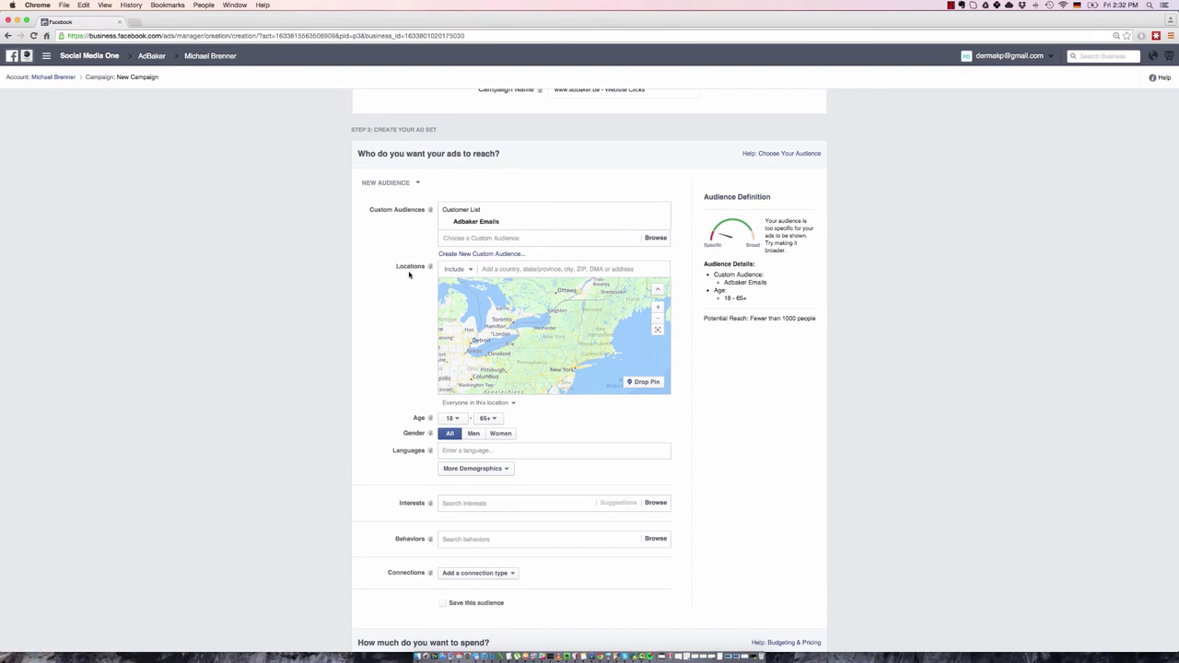
# Add the country United States as a target location for the audience and remove it again.
pyautogui.click(493, 269)
pyautogui.write('unit')
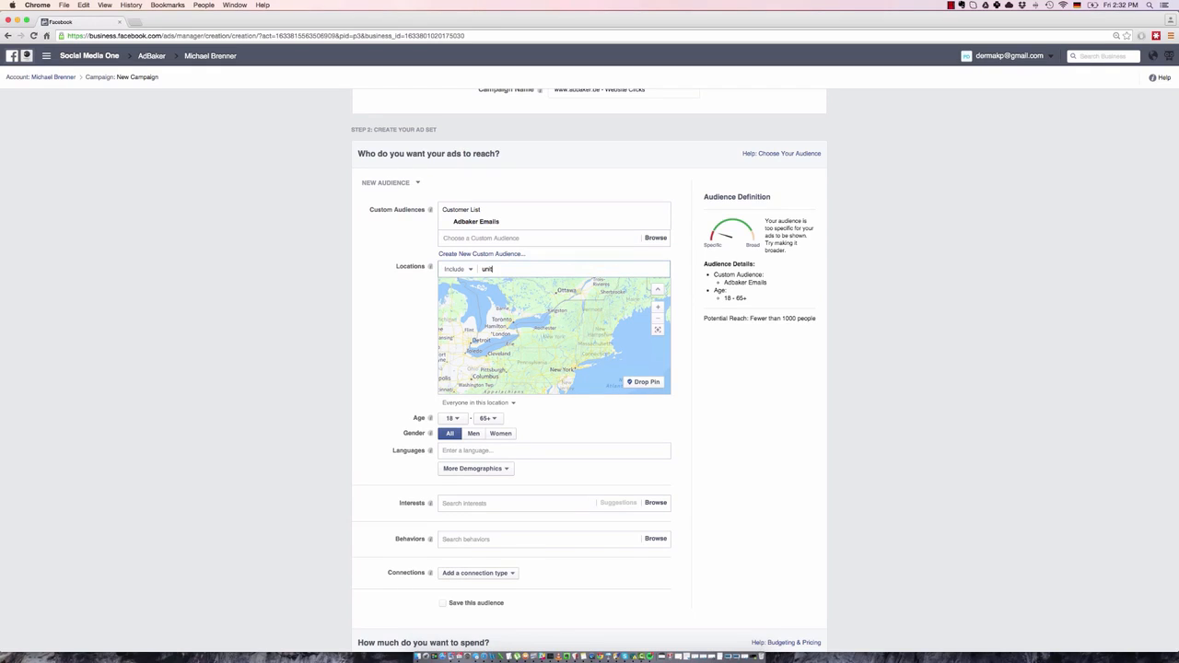
pyautogui.write('ed states')
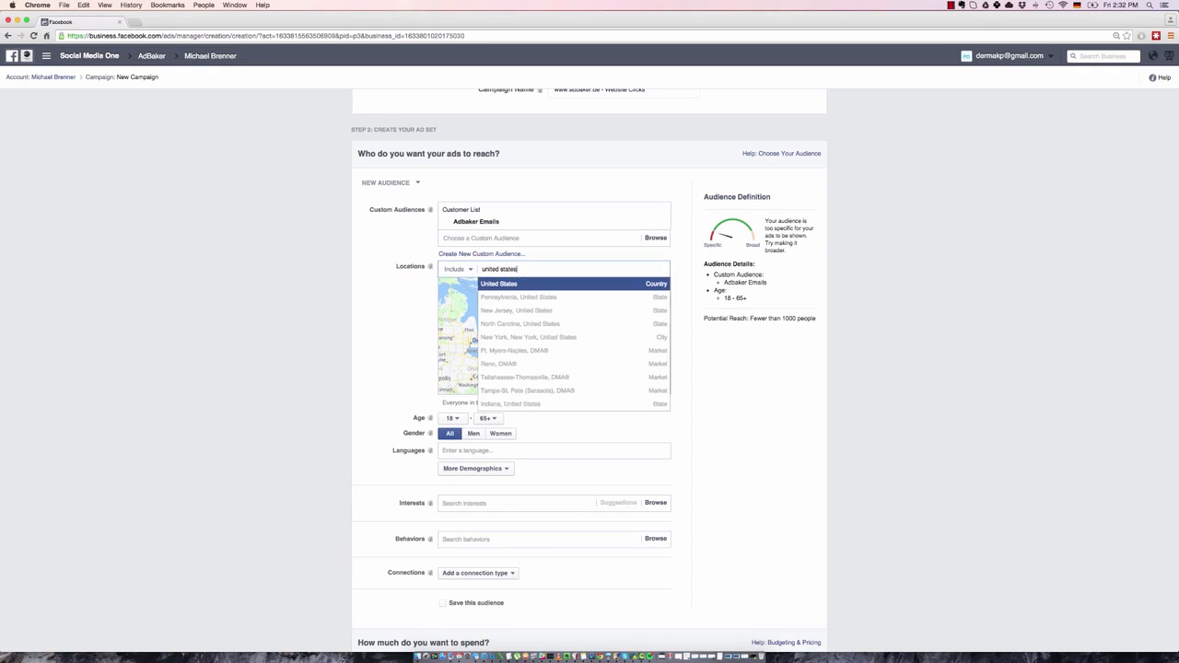
pyautogui.click(547, 282)
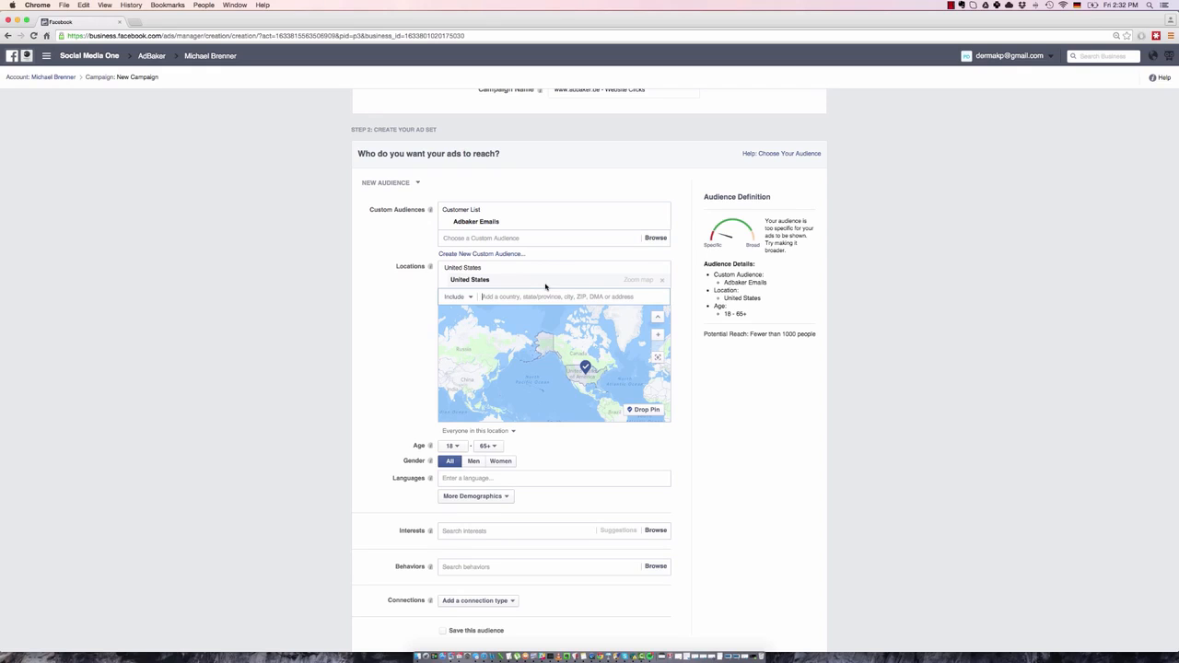
pyautogui.click(662, 280)
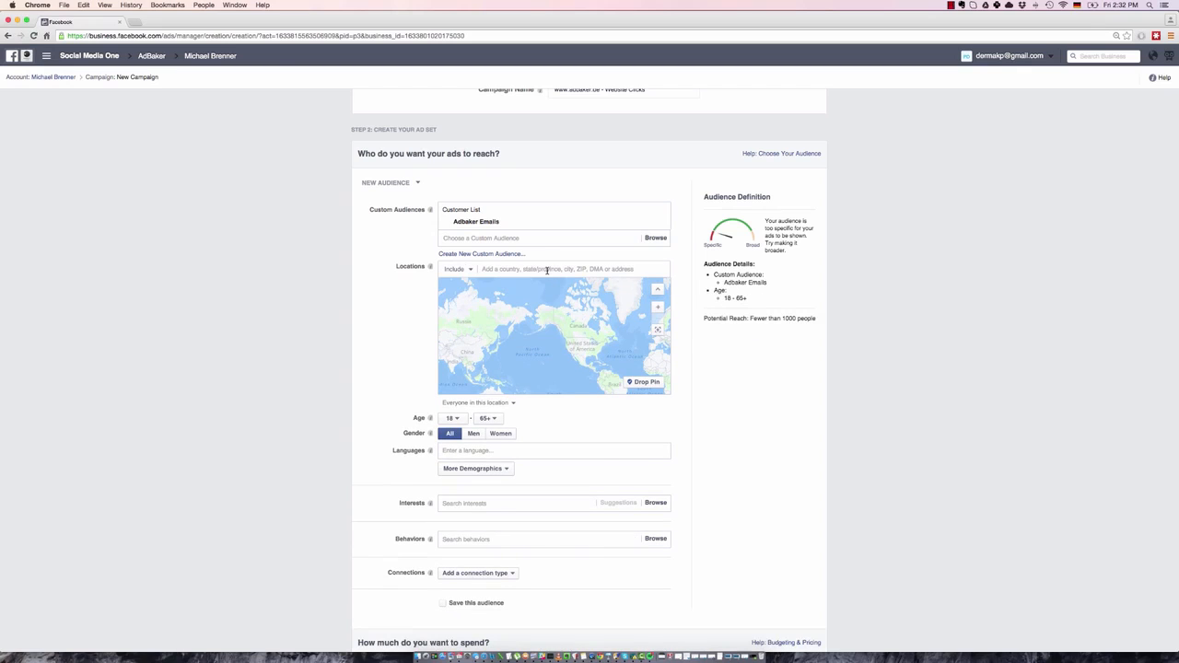
# Add the state of New York, United States, as the audience's target location.
pyautogui.click(547, 270)
pyautogui.write('ne')
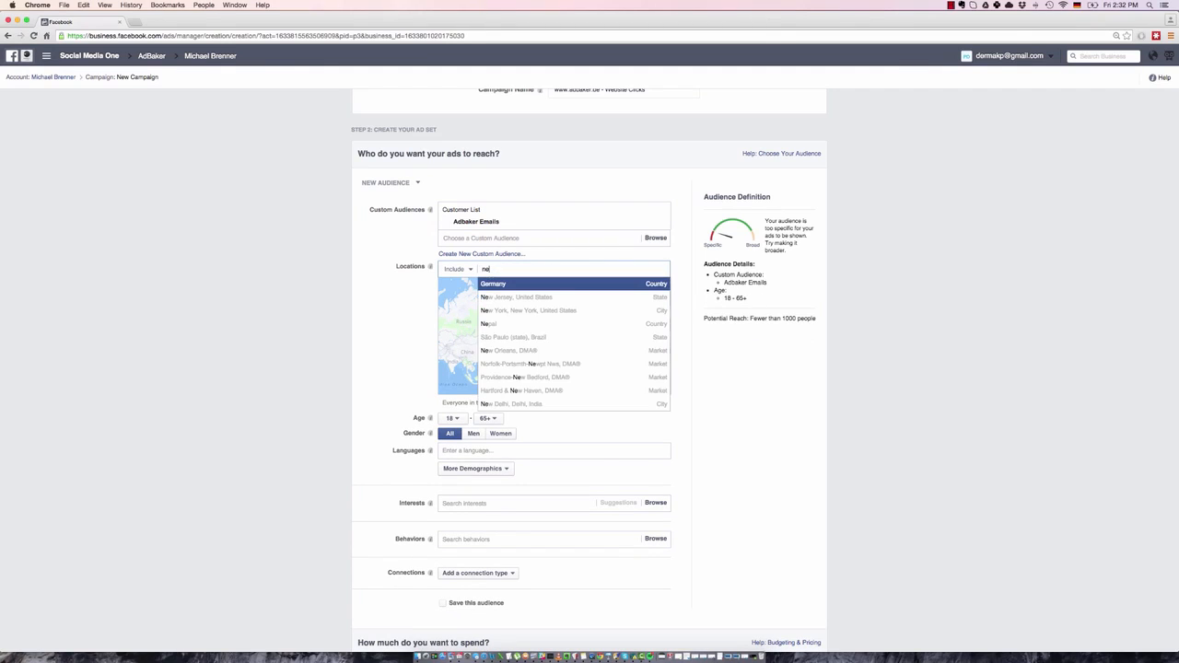
pyautogui.write('w york')
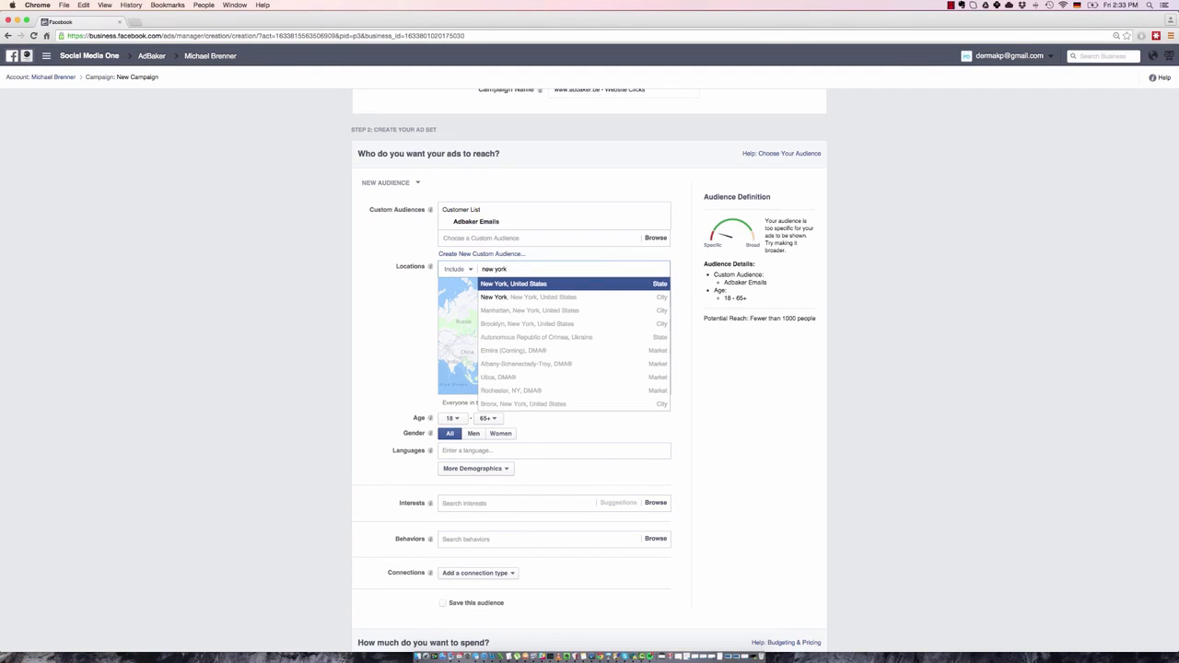
pyautogui.click(530, 286)
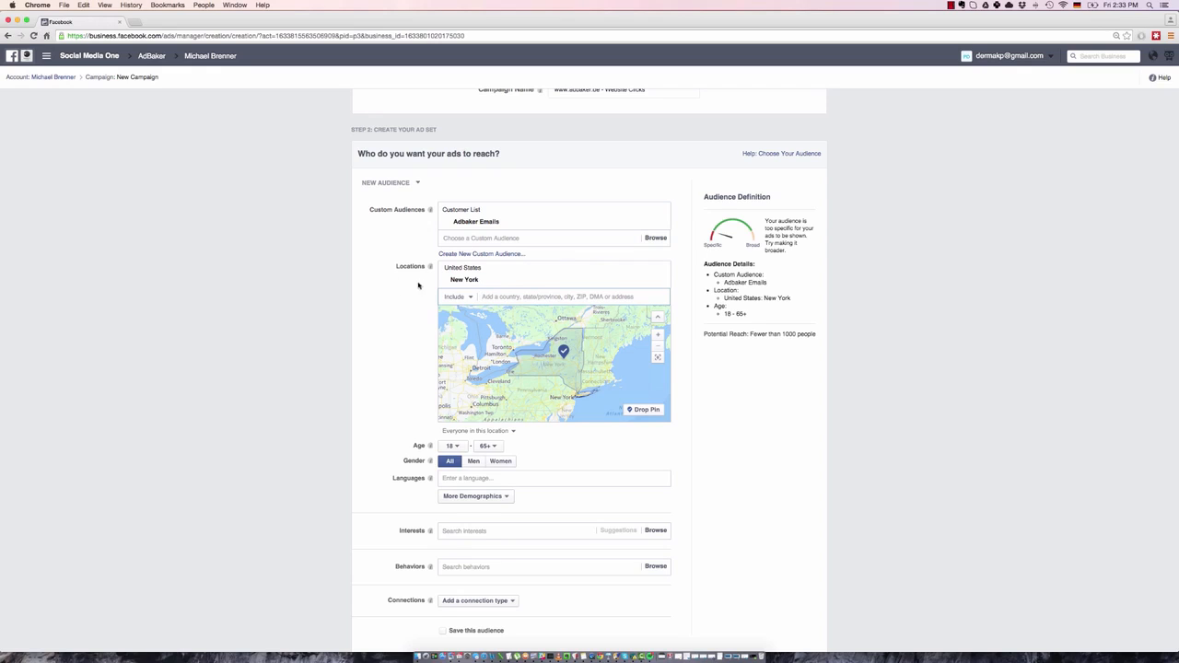
# Set the audience's age range to 30–50.
pyautogui.scroll(-1, 402, 352)
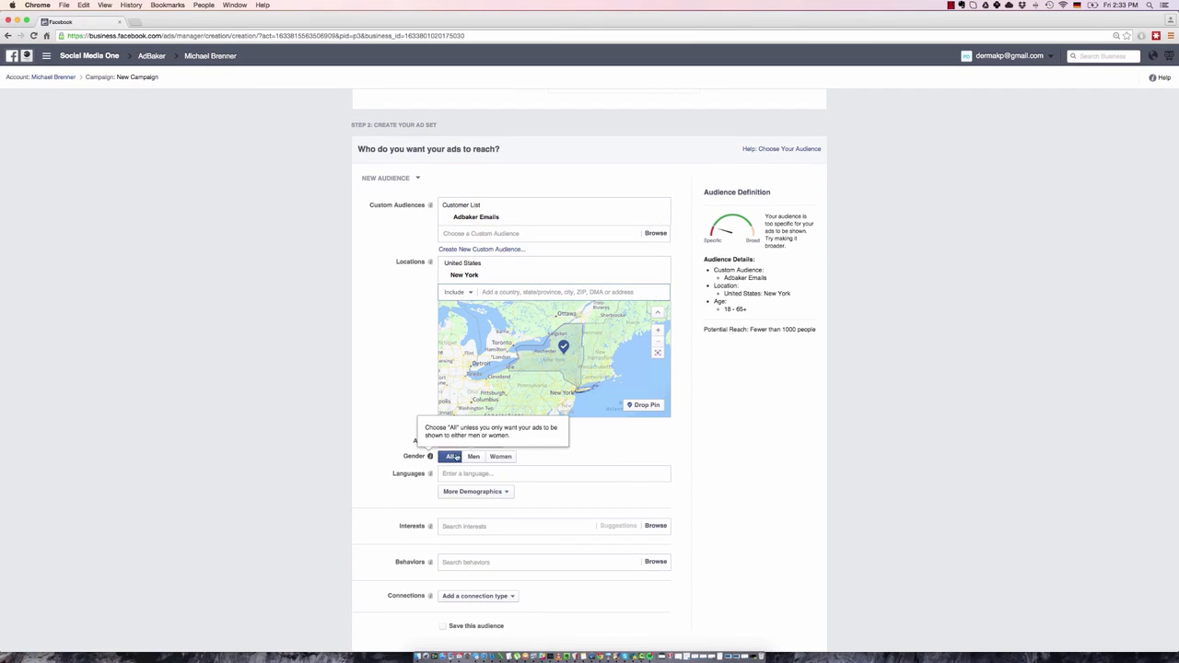
pyautogui.click(453, 441)
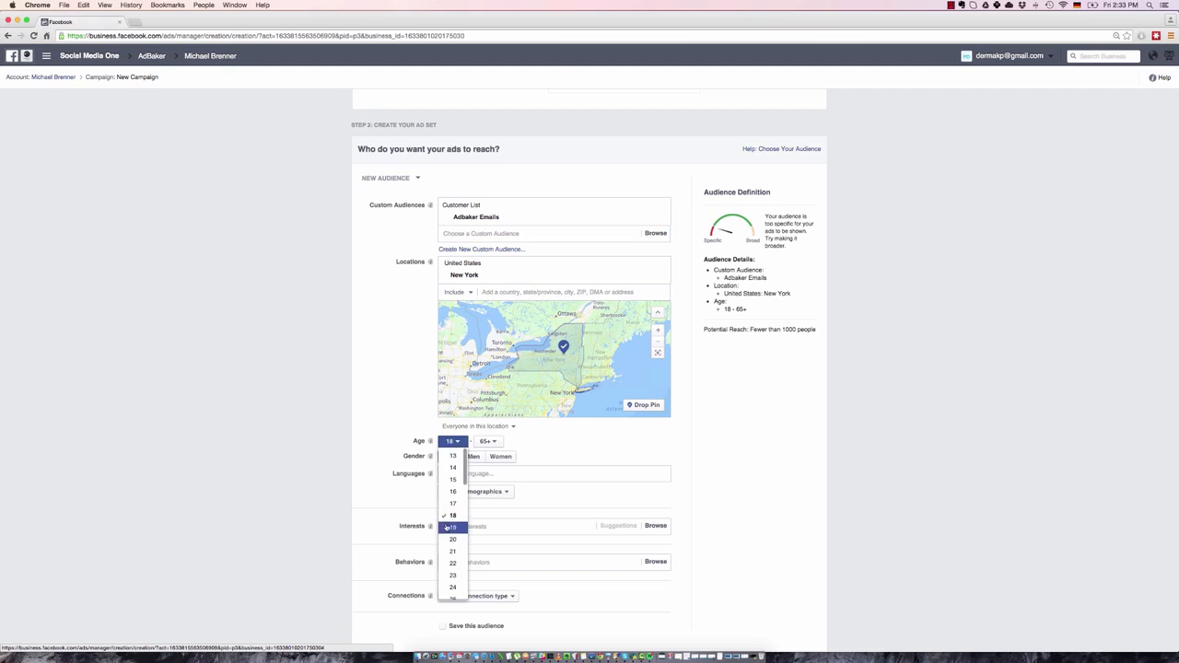
pyautogui.scroll(-3, 447, 528)
pyautogui.scroll(-2, 449, 528)
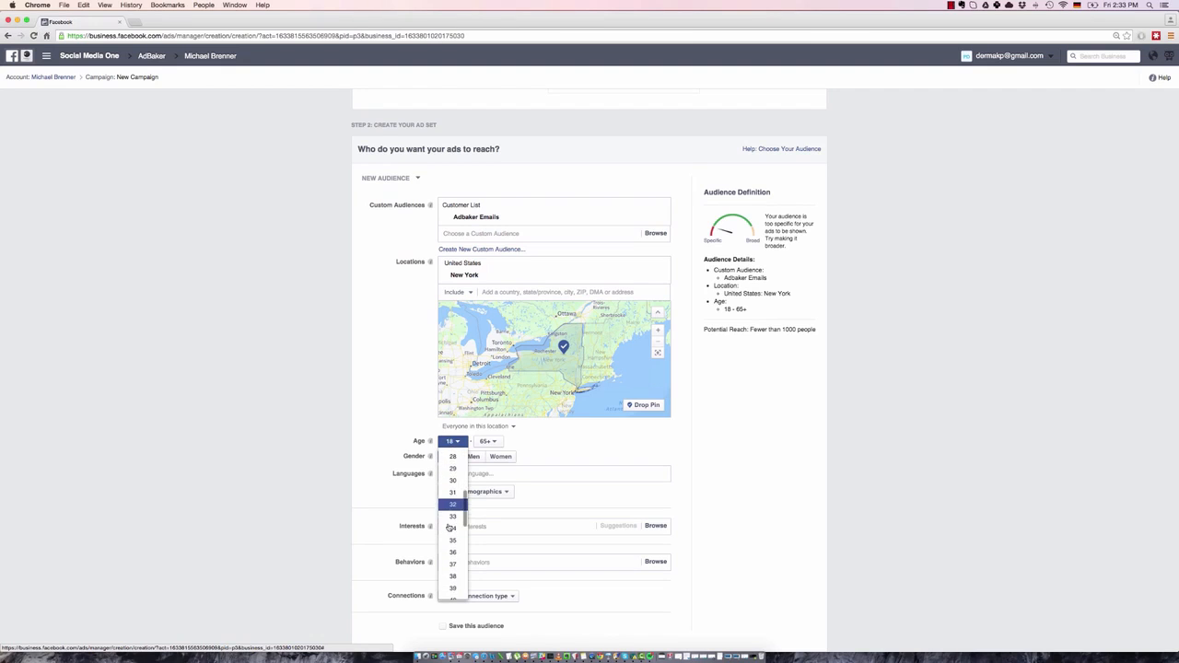
pyautogui.scroll(1, 452, 498)
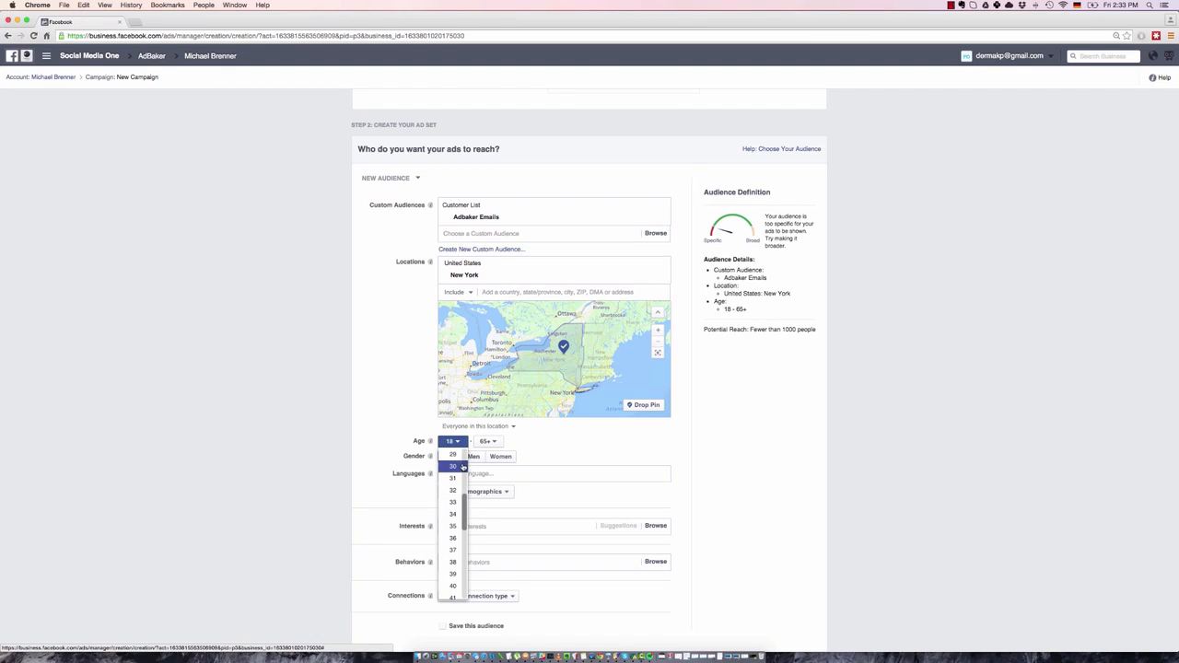
pyautogui.click(453, 468)
pyautogui.click(489, 443)
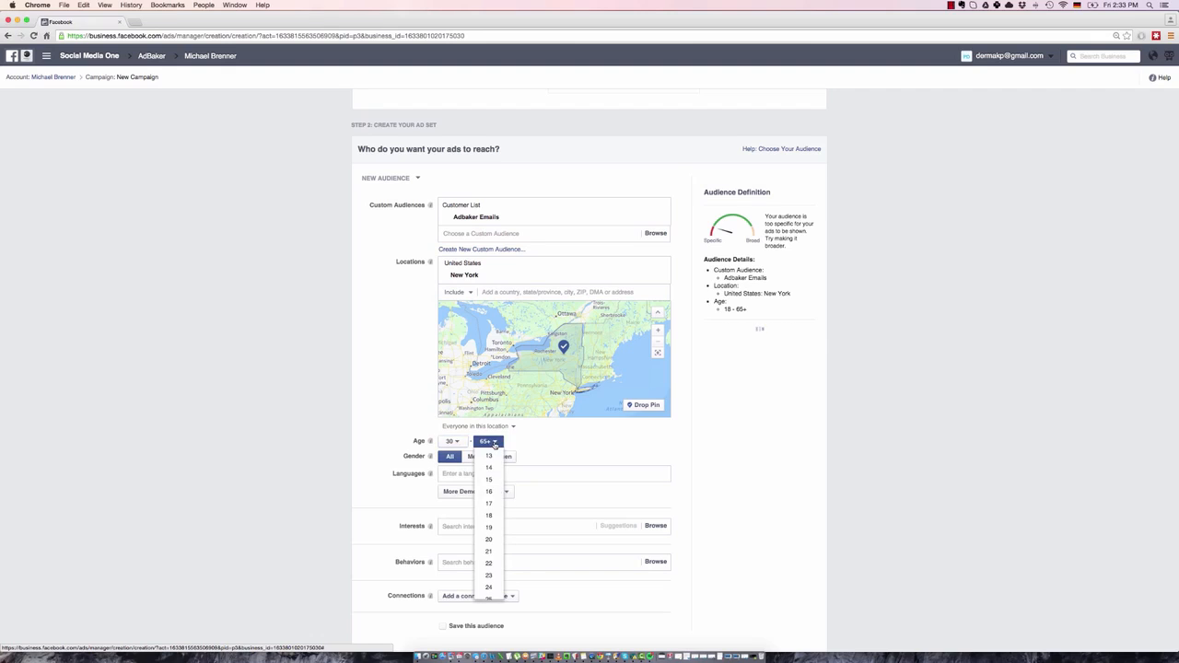
pyautogui.scroll(-8, 487, 521)
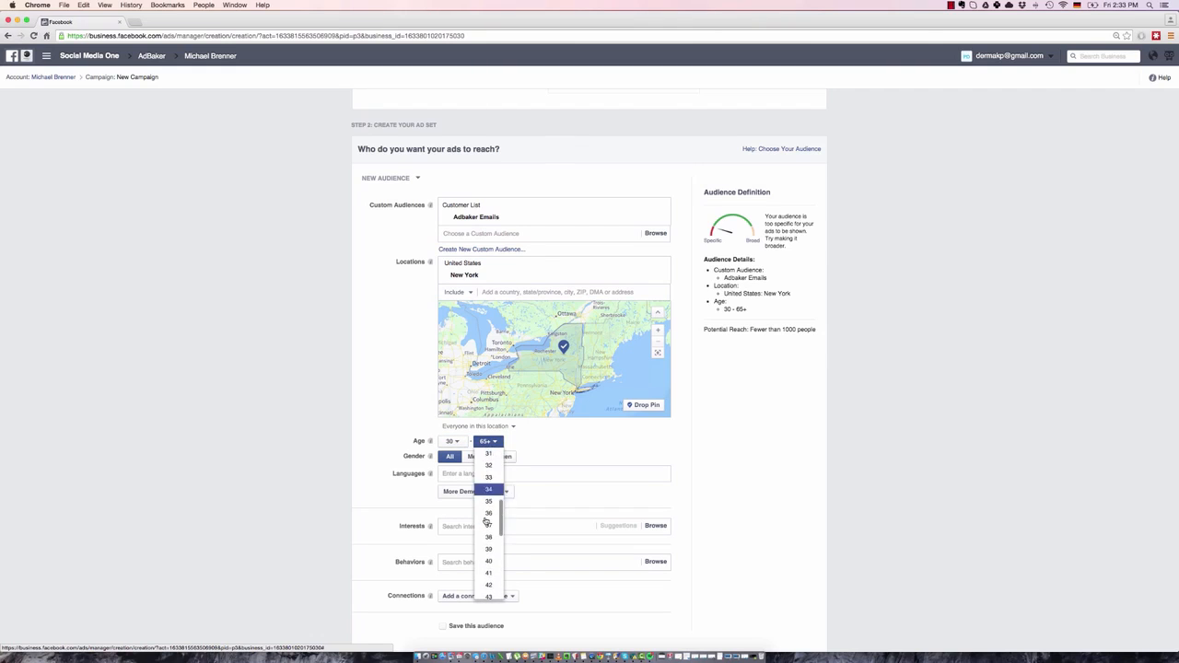
pyautogui.scroll(-1, 487, 522)
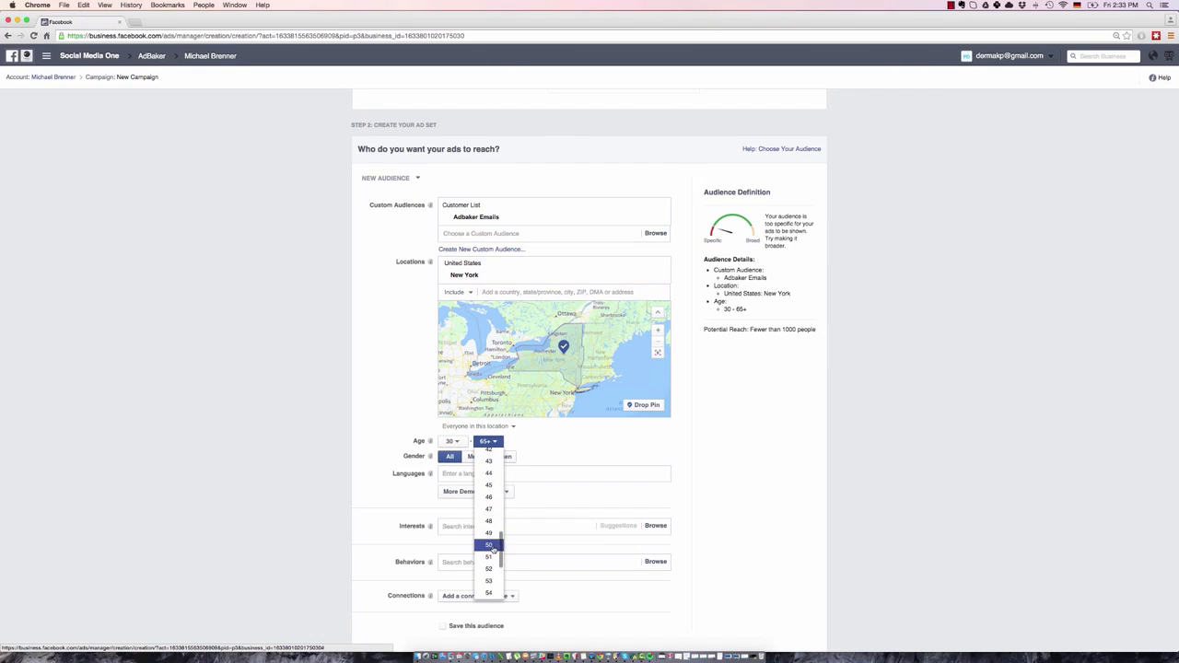
pyautogui.click(489, 546)
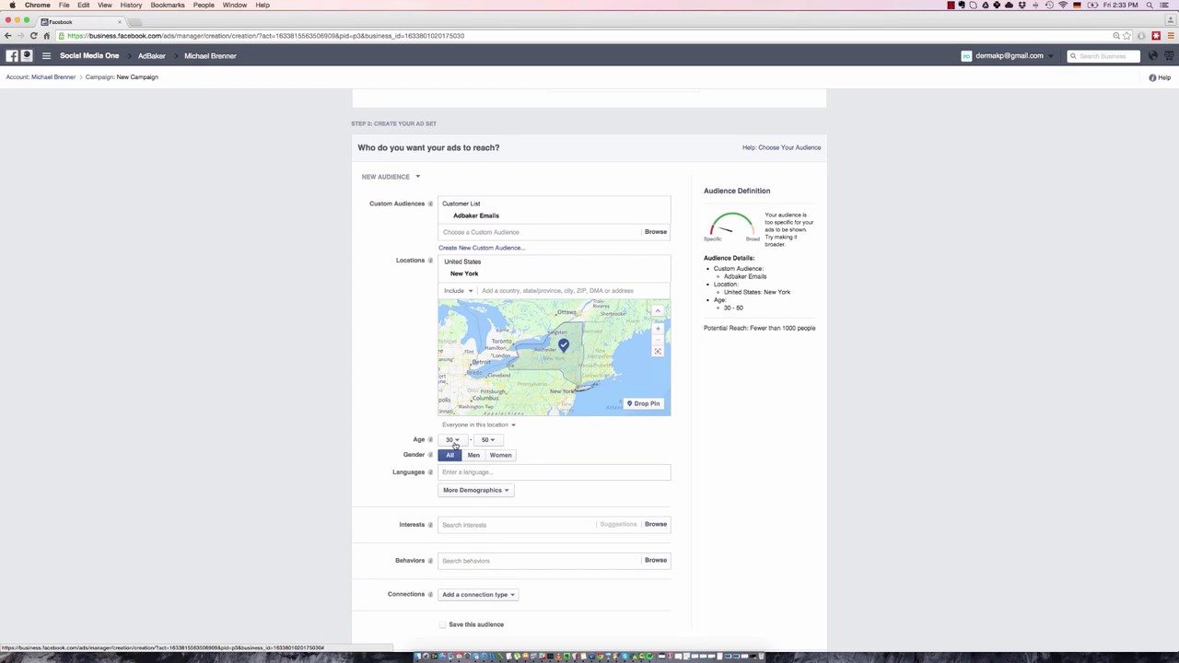
pyautogui.click(452, 440)
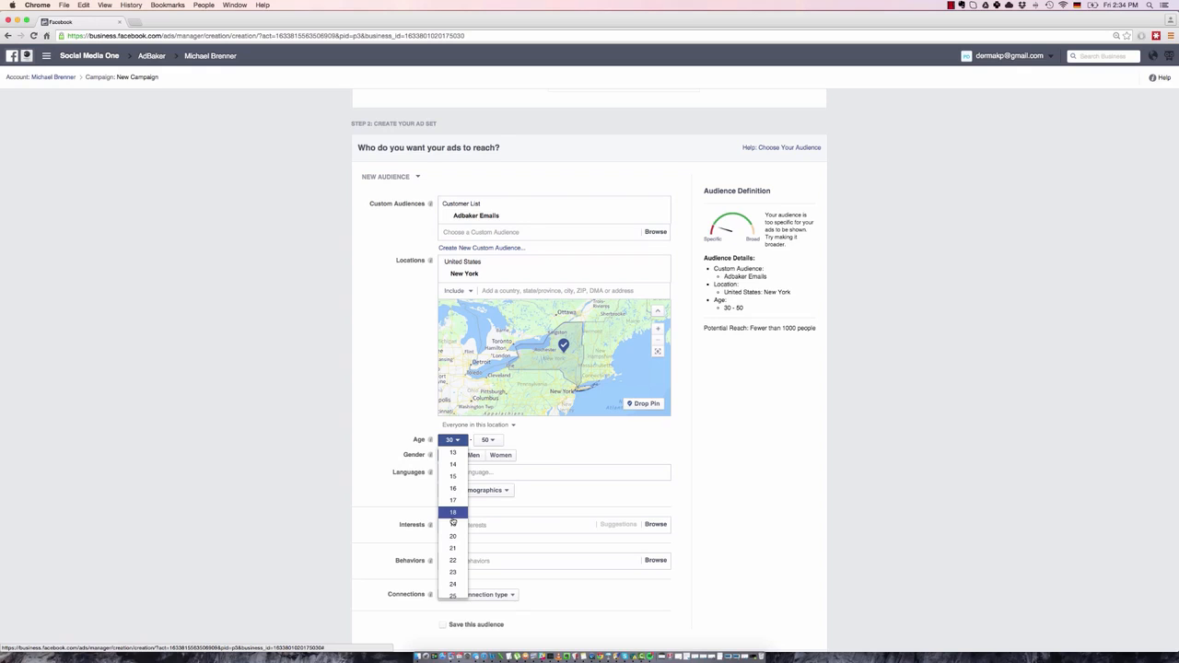
pyautogui.scroll(-3, 453, 523)
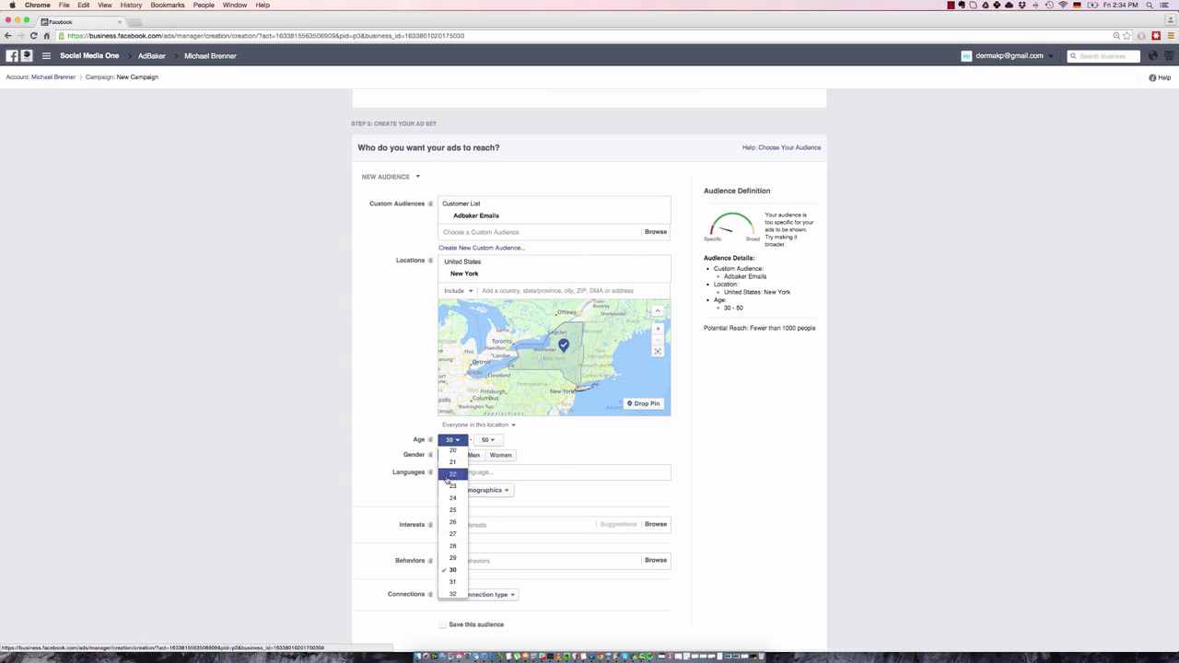
pyautogui.scroll(1, 452, 476)
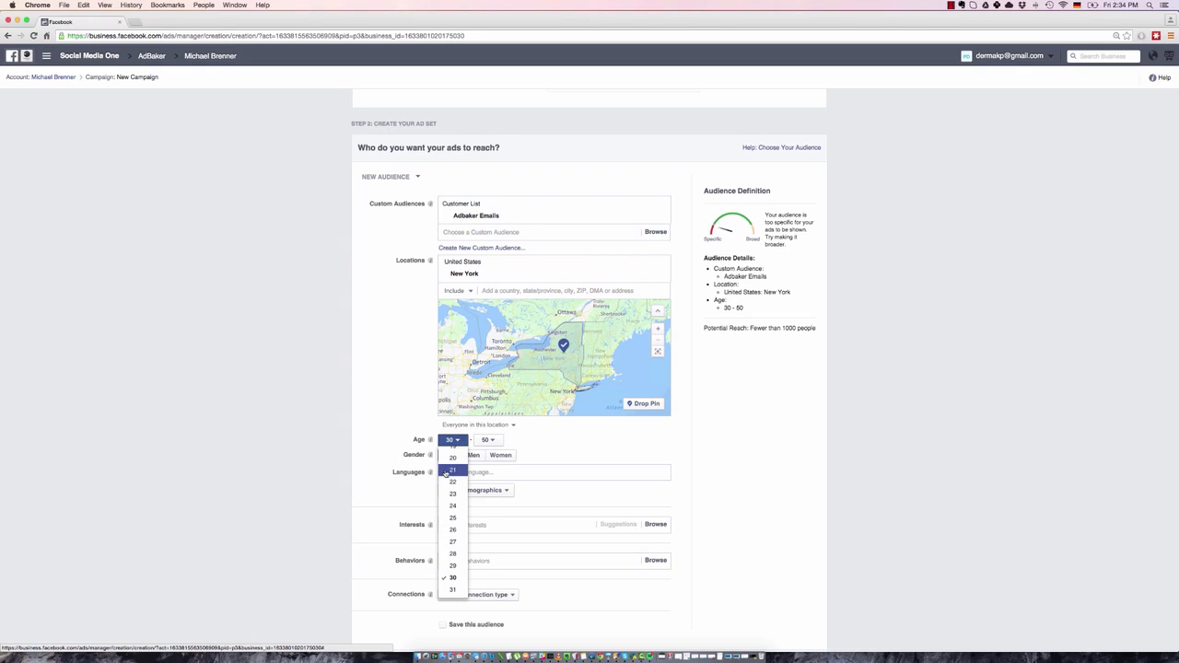
pyautogui.scroll(2, 449, 480)
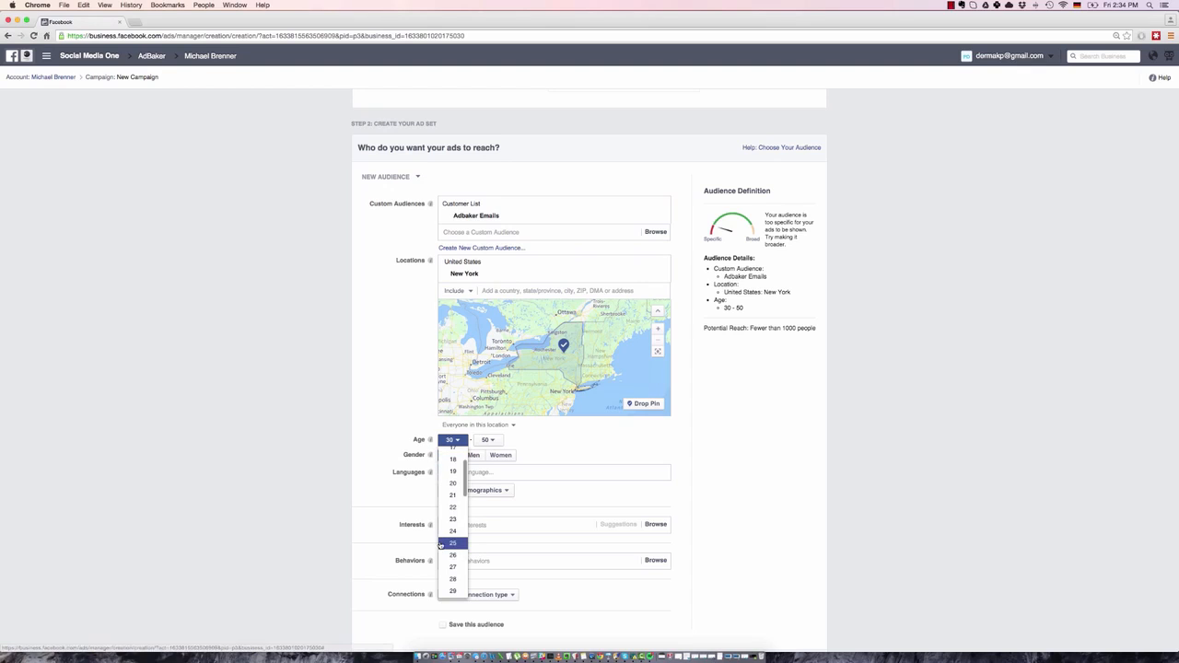
pyautogui.scroll(-1, 458, 590)
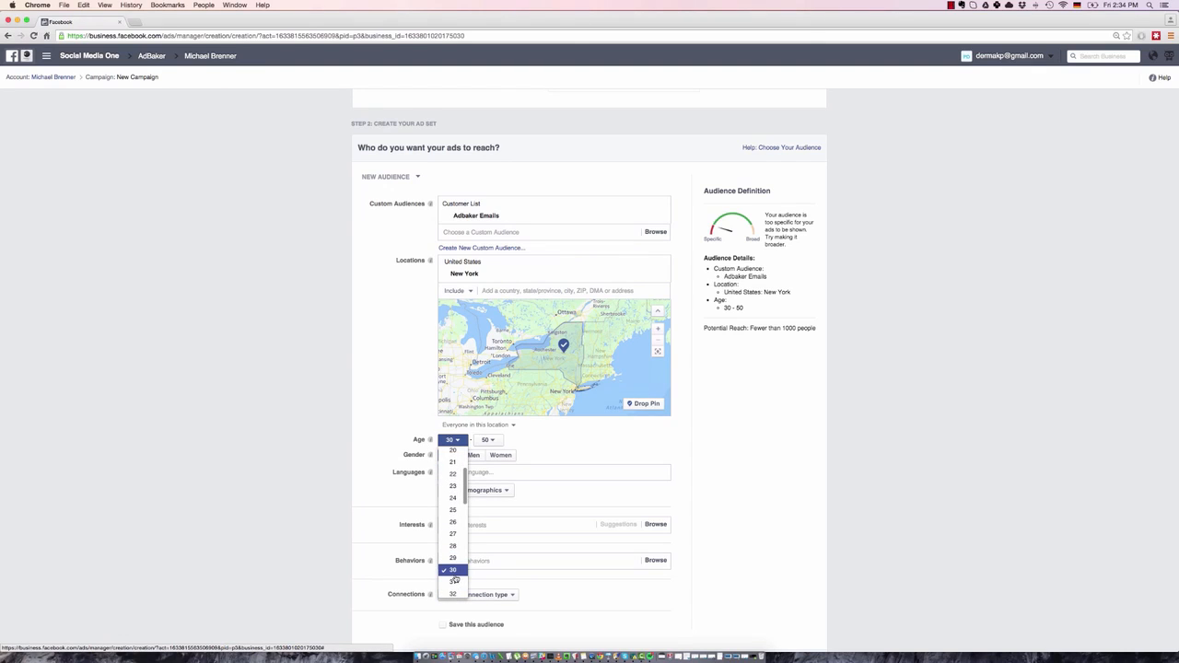
pyautogui.click(362, 444)
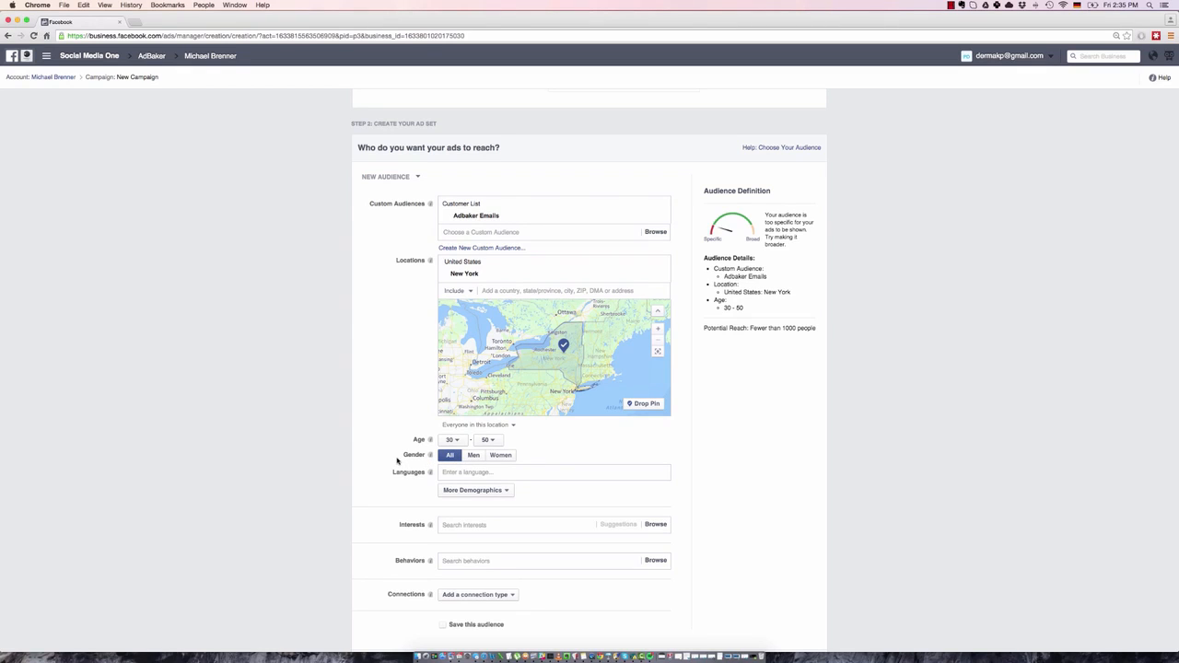
# Try the Men and Women gender options and restrict the audience to Men.
pyautogui.click(473, 456)
pyautogui.click(500, 456)
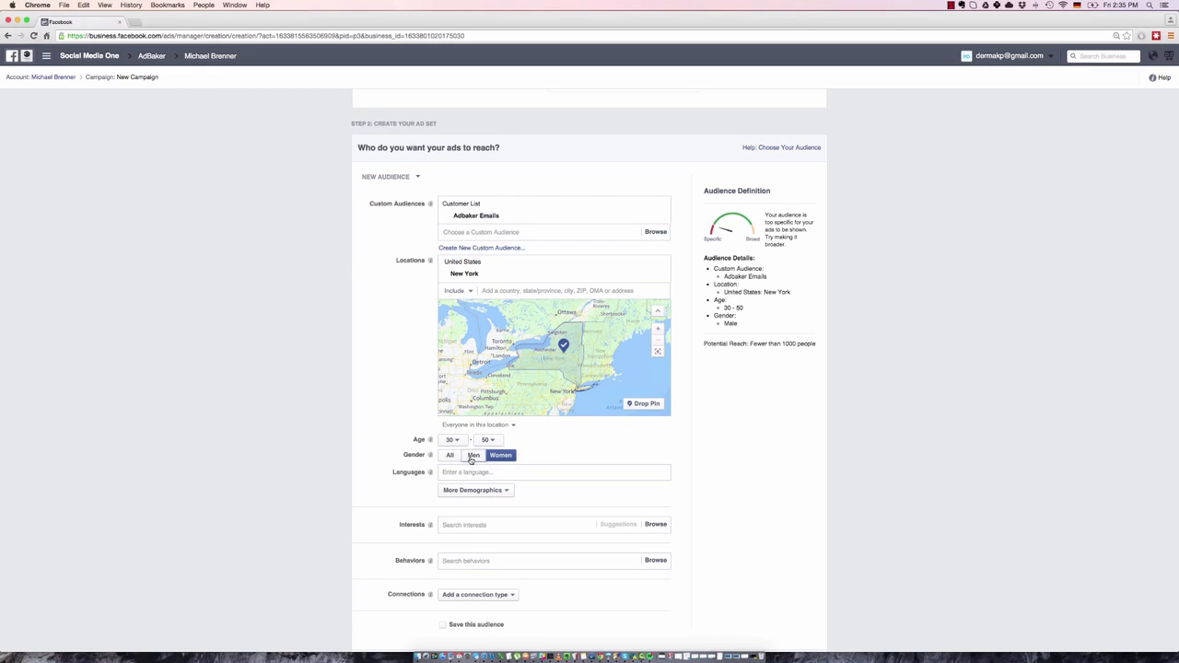
pyautogui.click(471, 459)
pyautogui.click(502, 460)
pyautogui.click(473, 456)
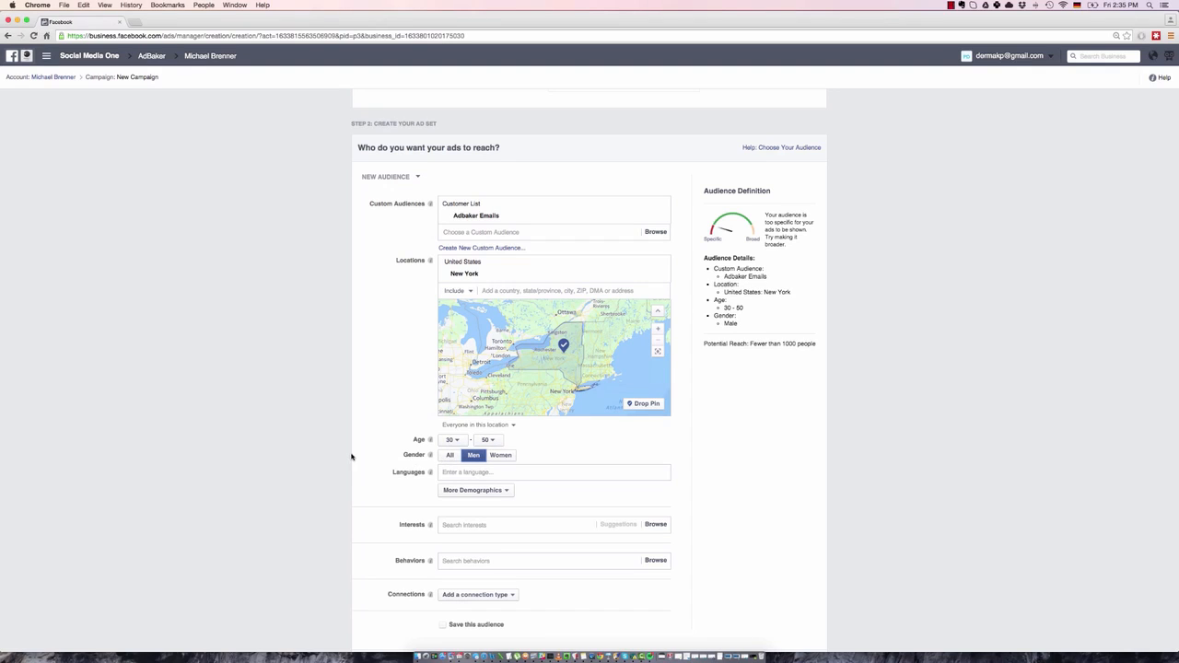